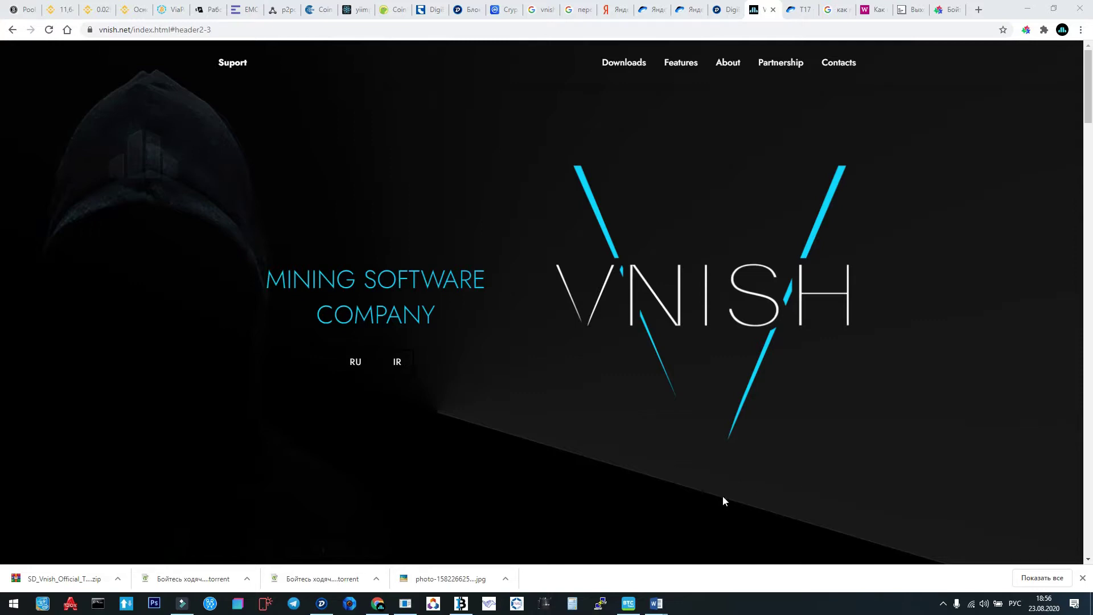
- Open This PC in File Explorer to list the computer's drives
left_click(11, 606)
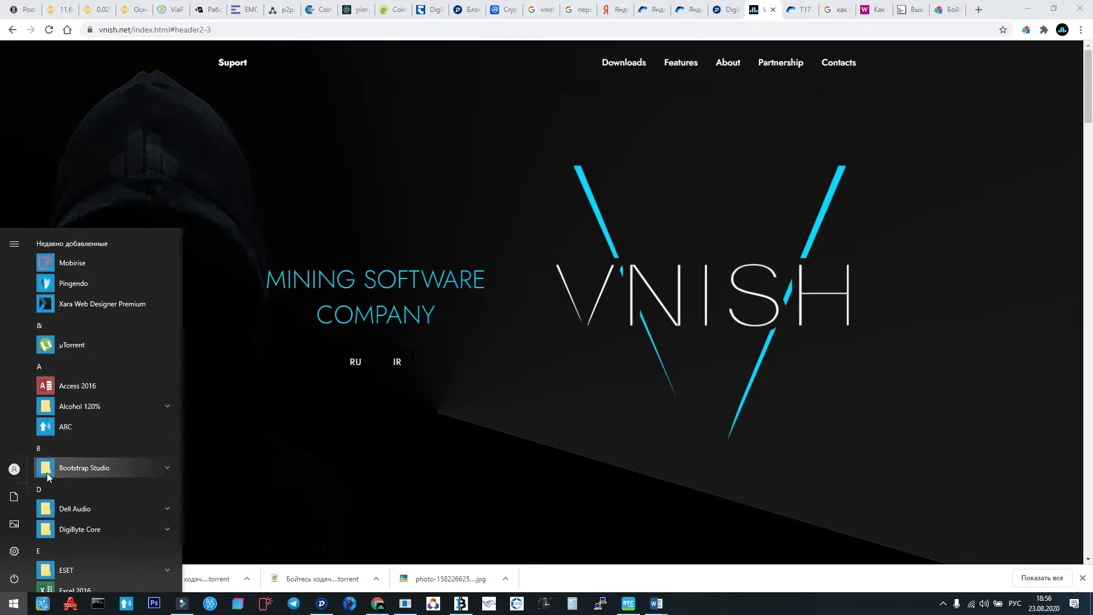
left_click(25, 505)
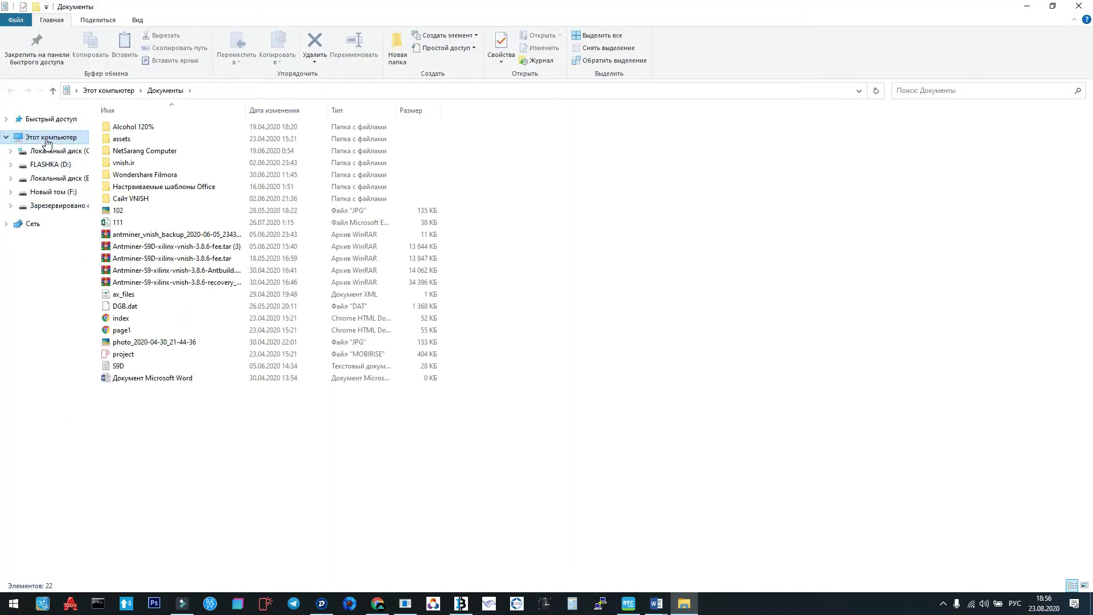
left_click(47, 138)
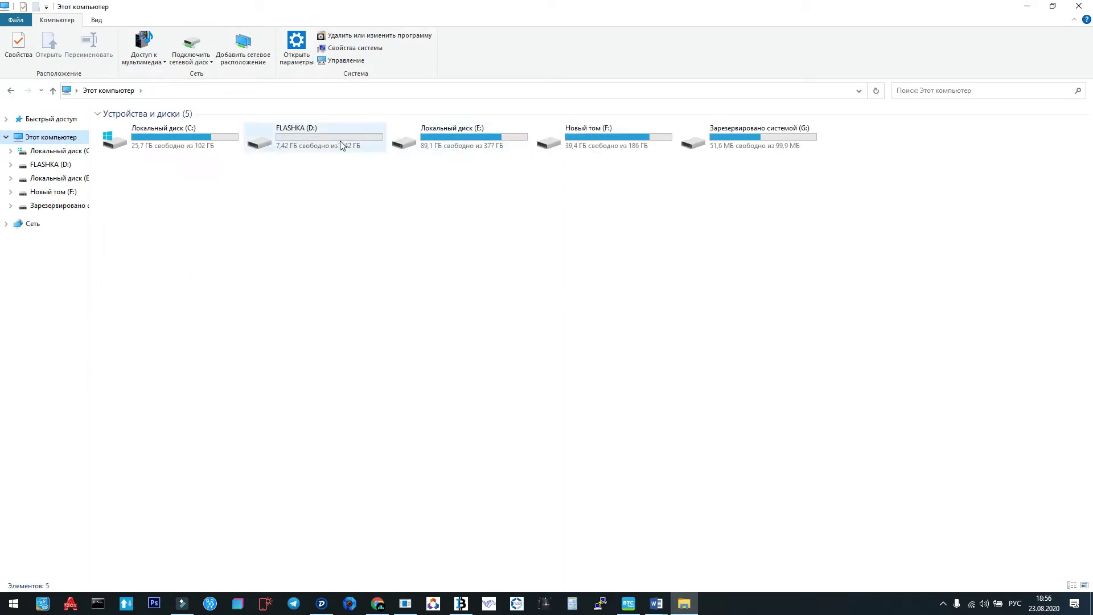
- Quick-format the FLASHKA (D:) drive as FAT32
left_click(340, 140)
right_click(340, 141)
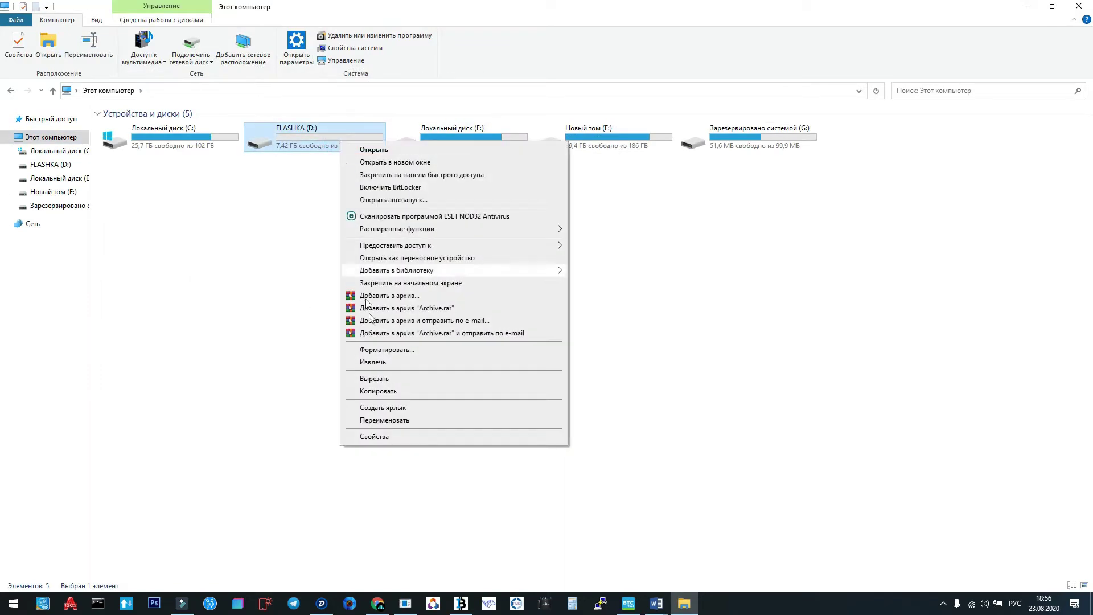
left_click(387, 349)
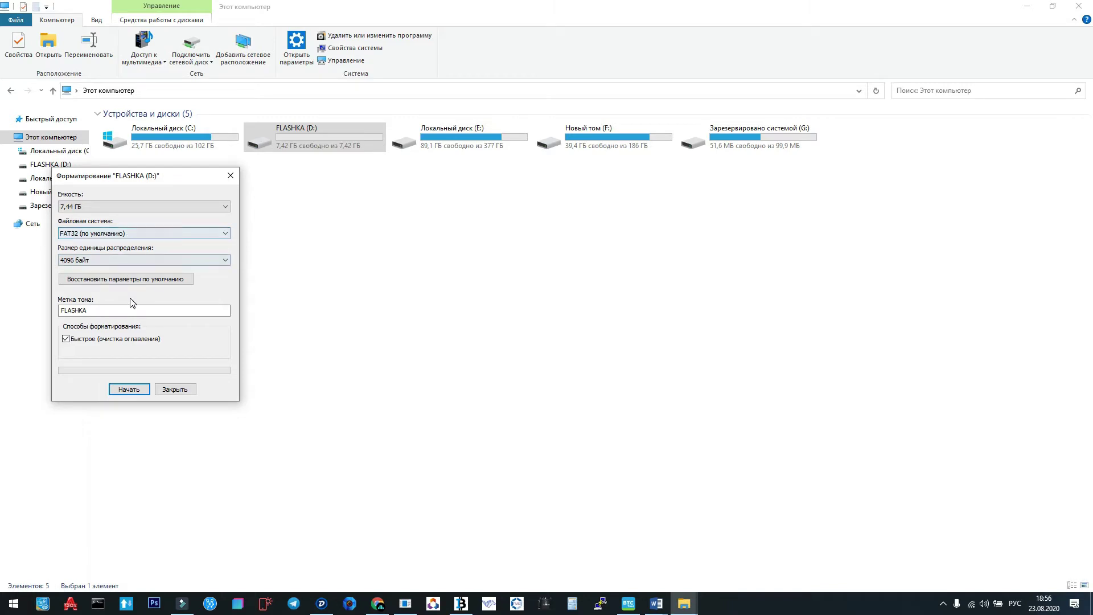
left_click(130, 393)
left_click(612, 302)
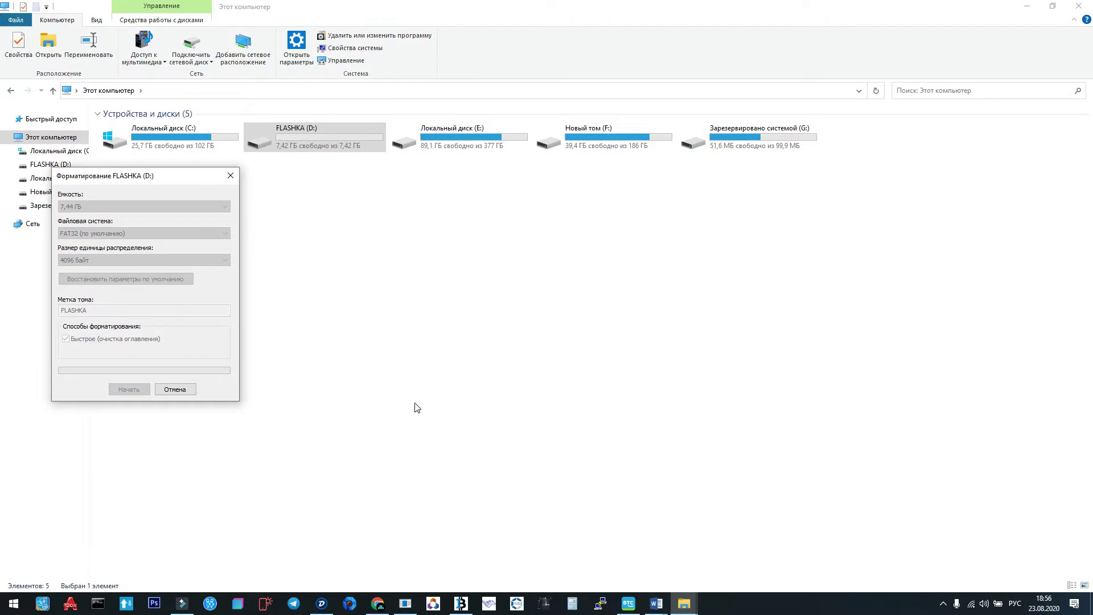
left_click(625, 301)
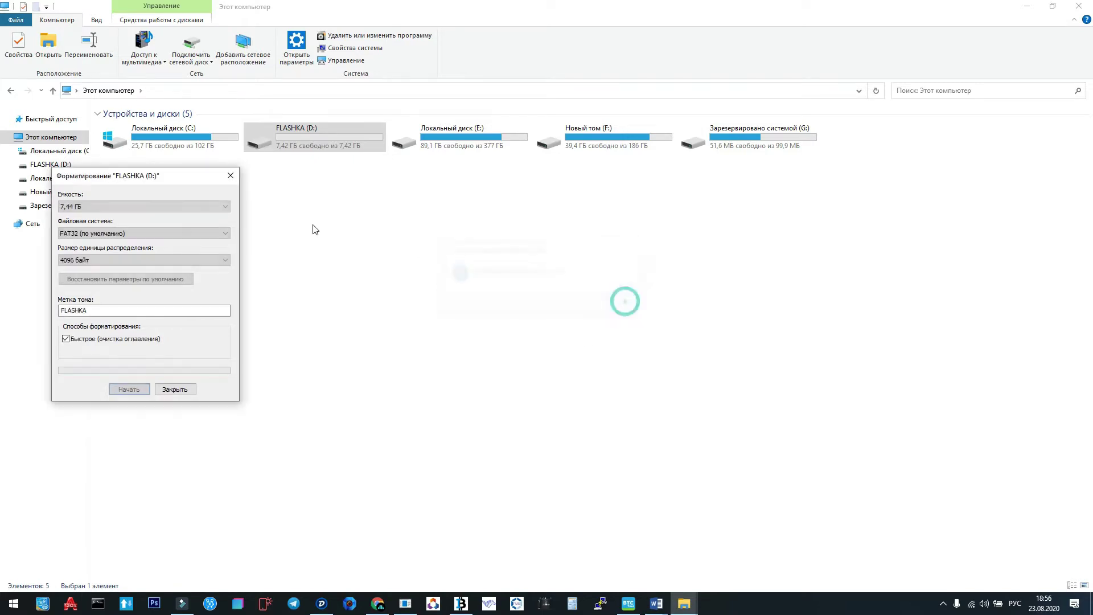
left_click(231, 176)
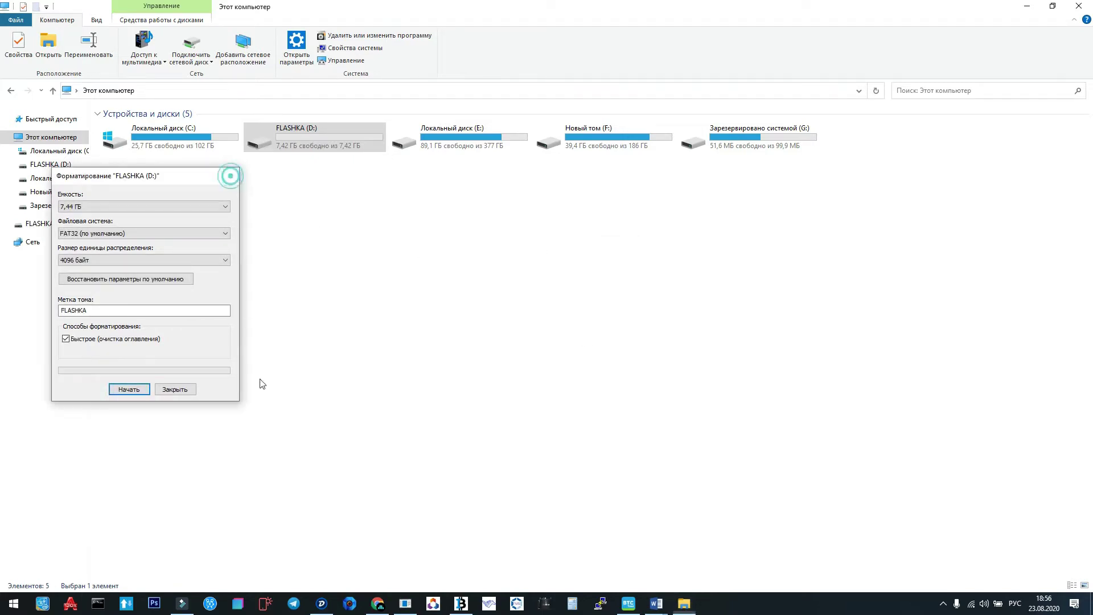
- Show the Russian vnish.net Downloads section and expand the ANTMINER S17/T17/Plus FIRMWARE group
left_click(373, 607)
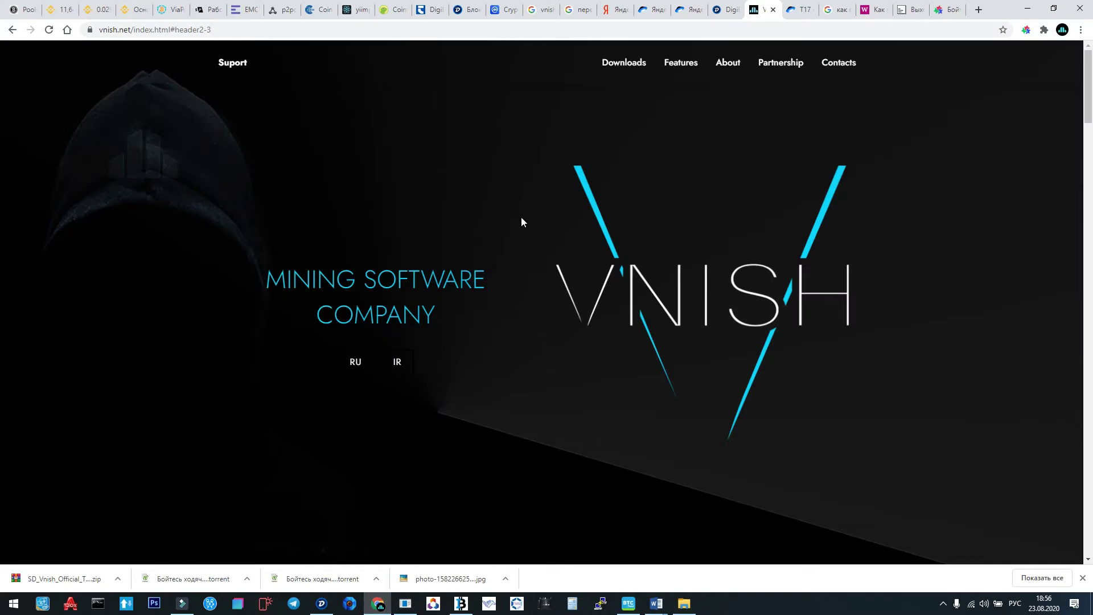
left_click(358, 361)
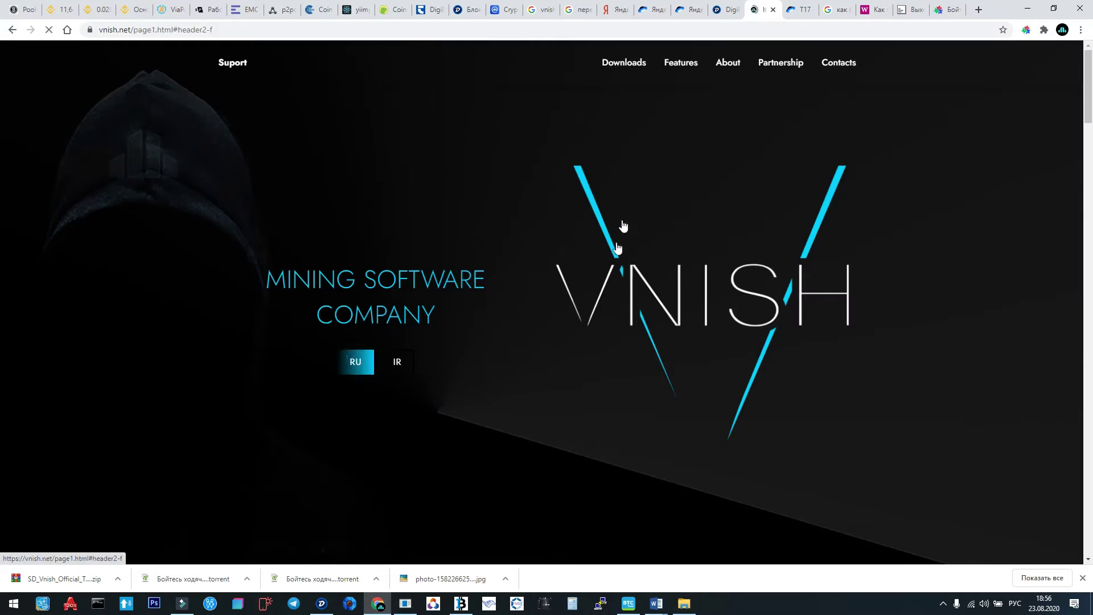
left_click(623, 68)
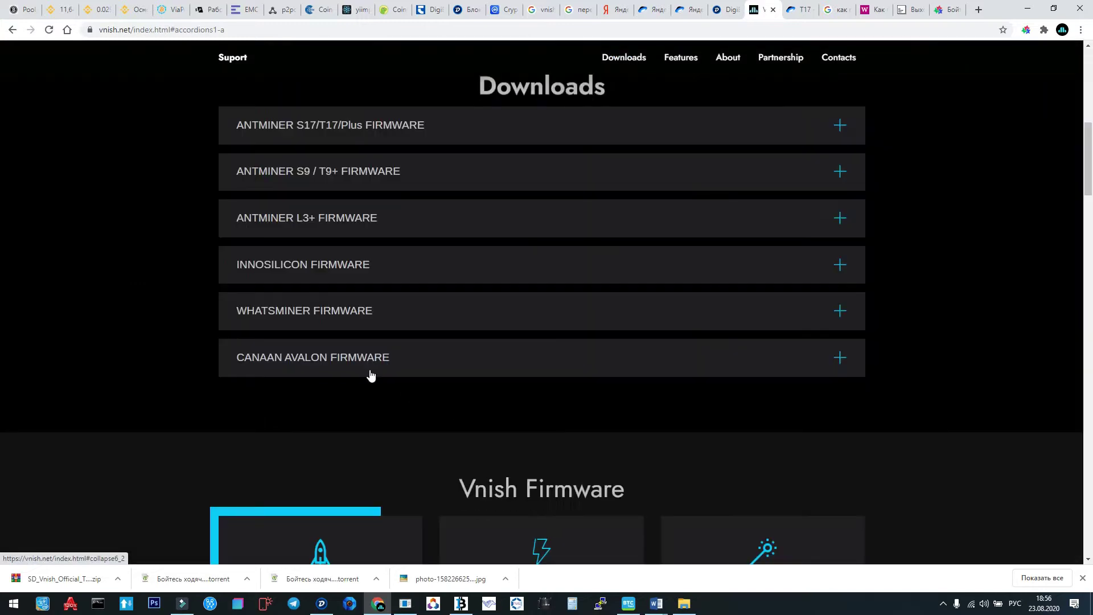
left_click(375, 130)
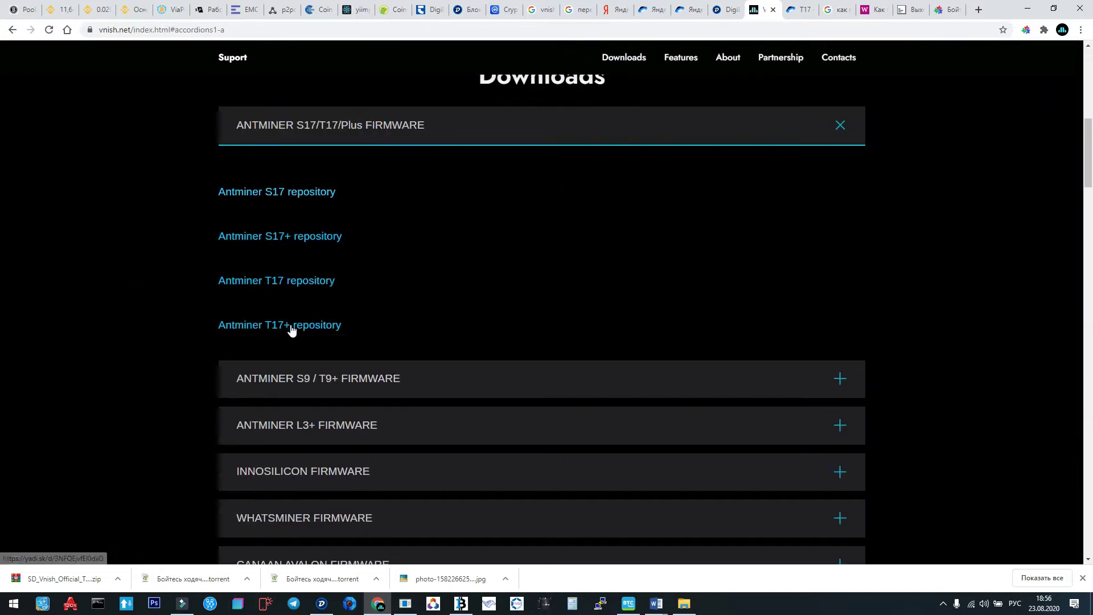
- Open the Antminer S17 repository and view the SD Readme.jpg instructions
left_click(323, 194)
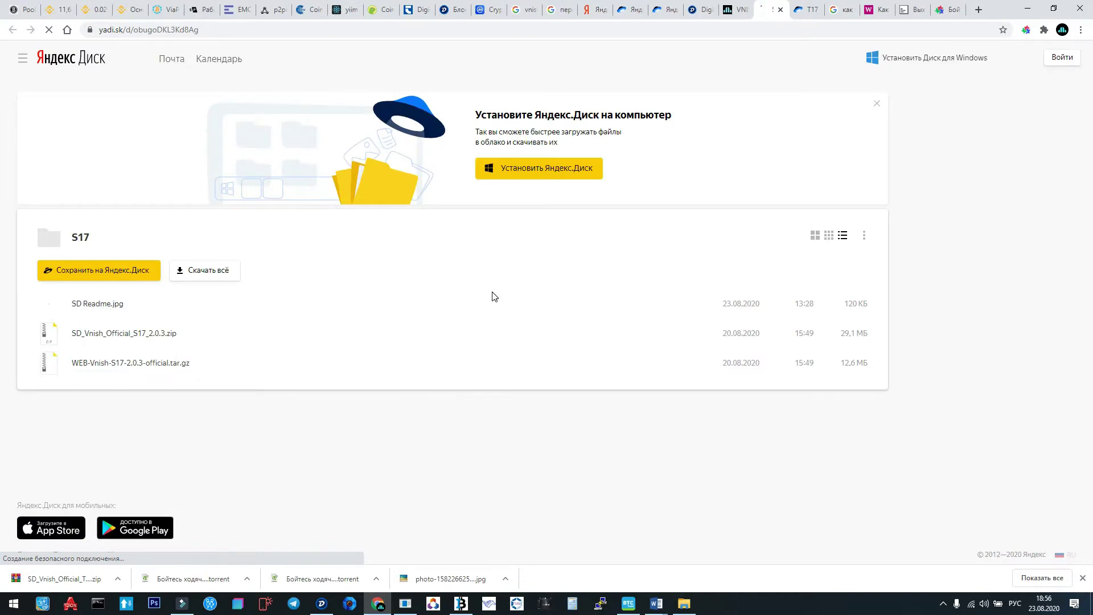
left_click(51, 303)
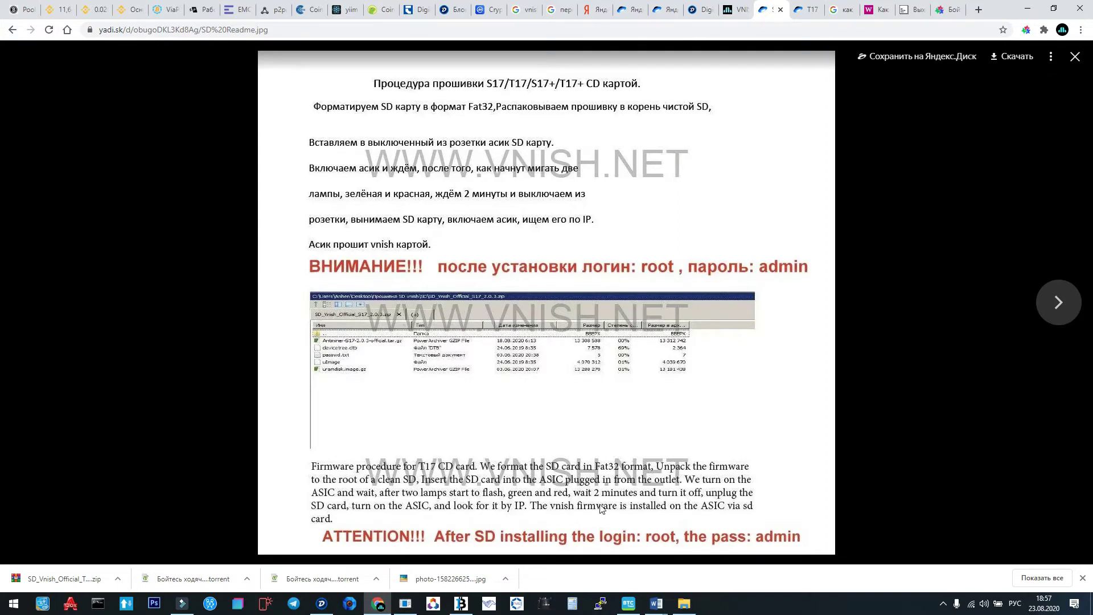
left_click(1075, 57)
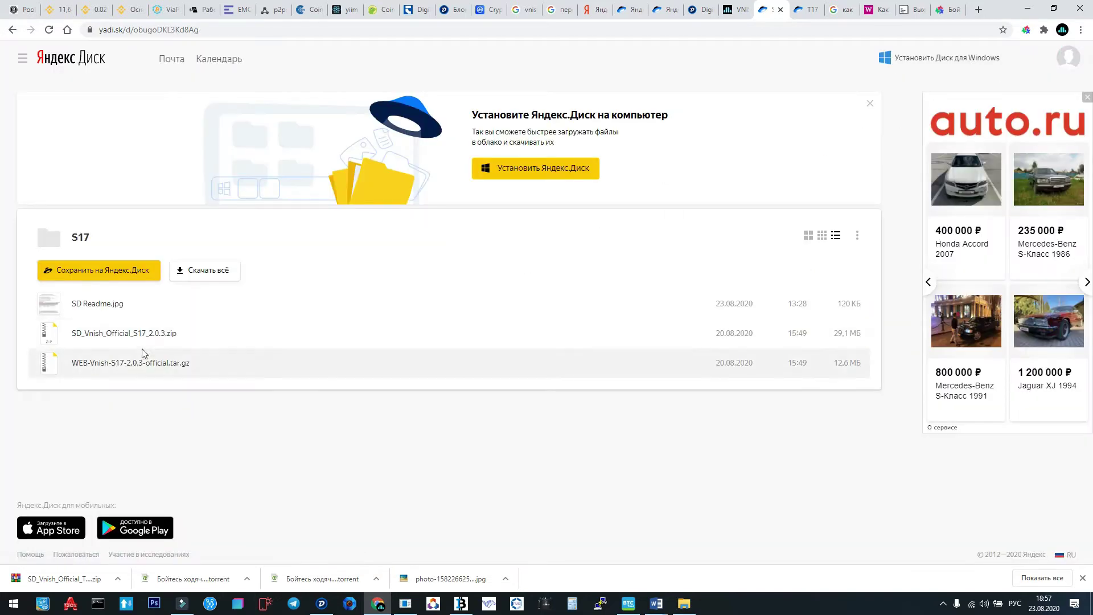
- Download SD_Vnish_Official_S17_2.0.3.zip and open the finished download's options
left_click(115, 337)
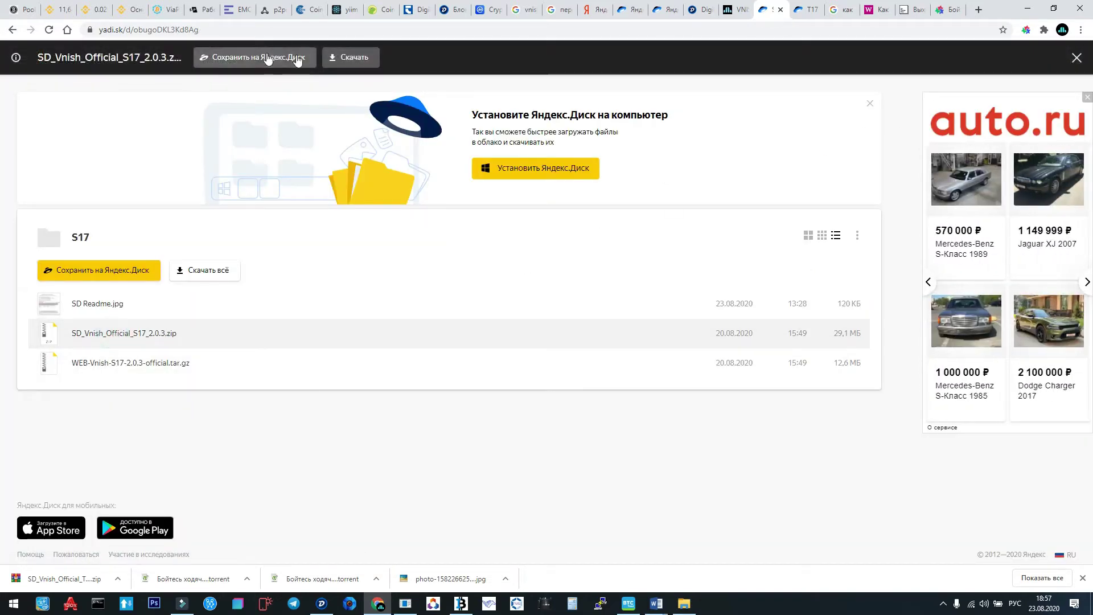
left_click(352, 58)
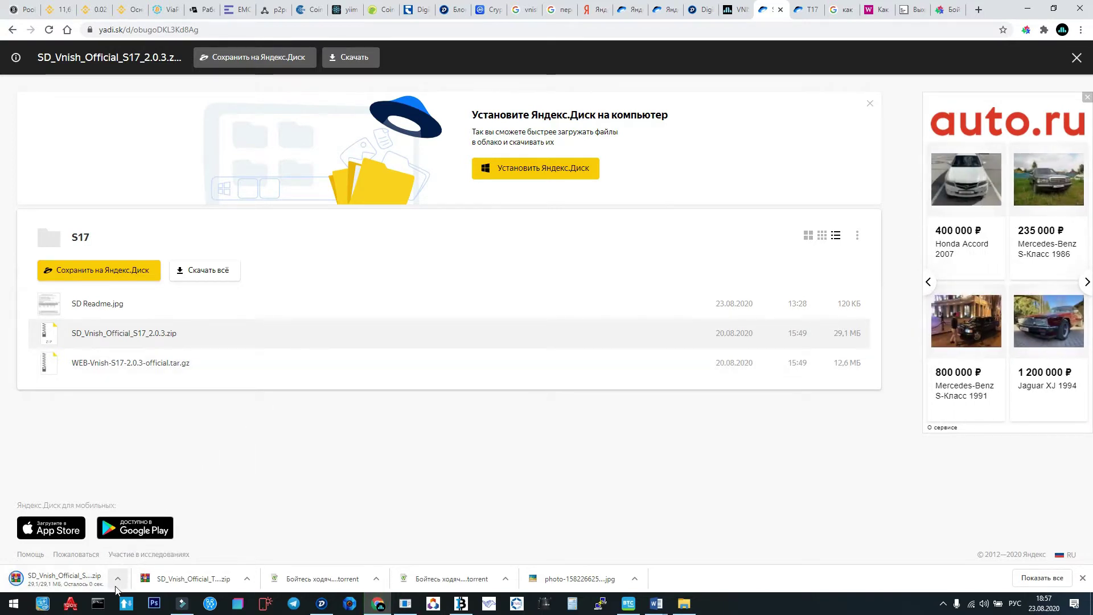
left_click(114, 369)
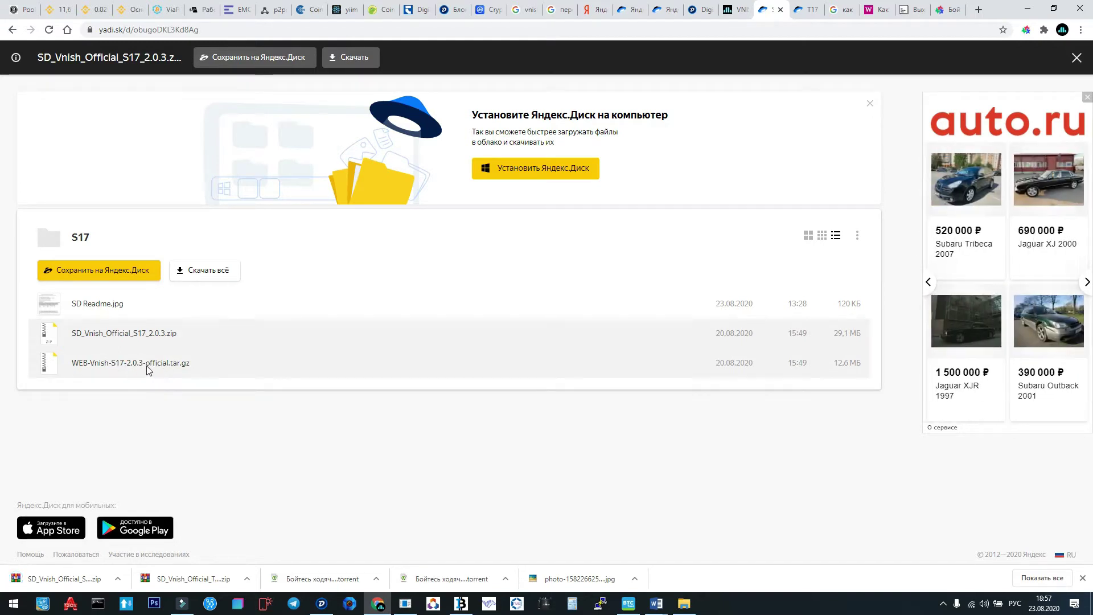
left_click(117, 579)
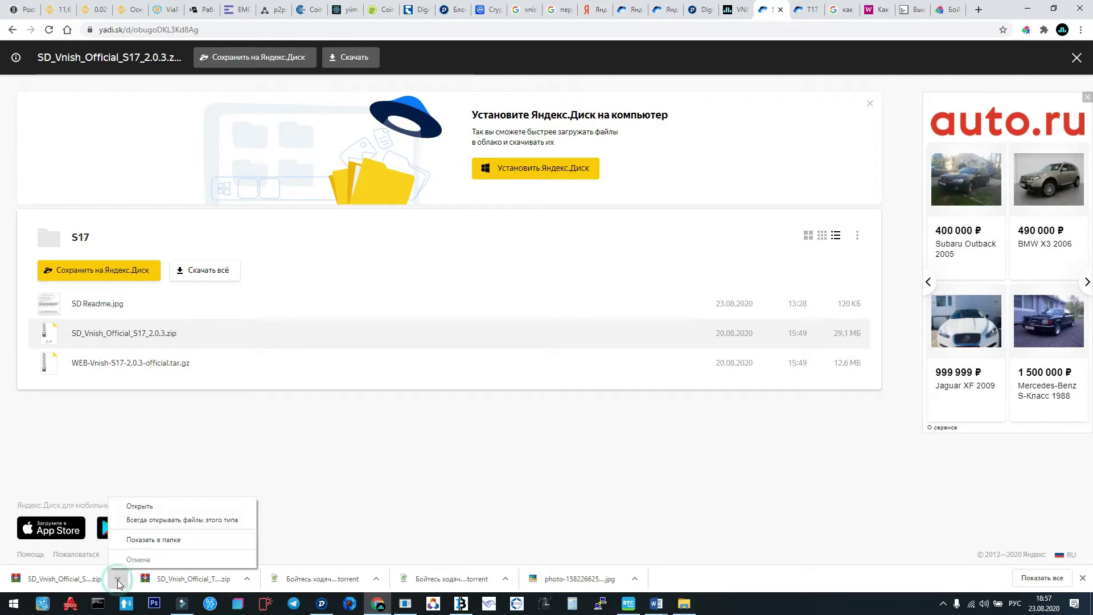
- Extract SD_Vnish_Official_S17_2.0.3.zip in Downloads, open its inner folder and select all five files
left_click(149, 542)
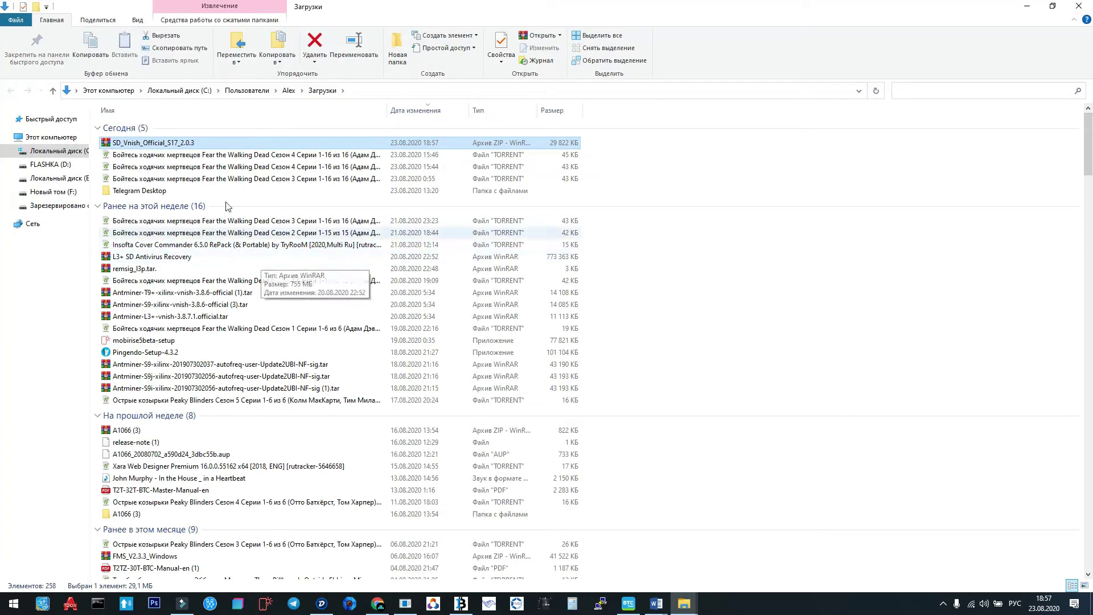
right_click(191, 146)
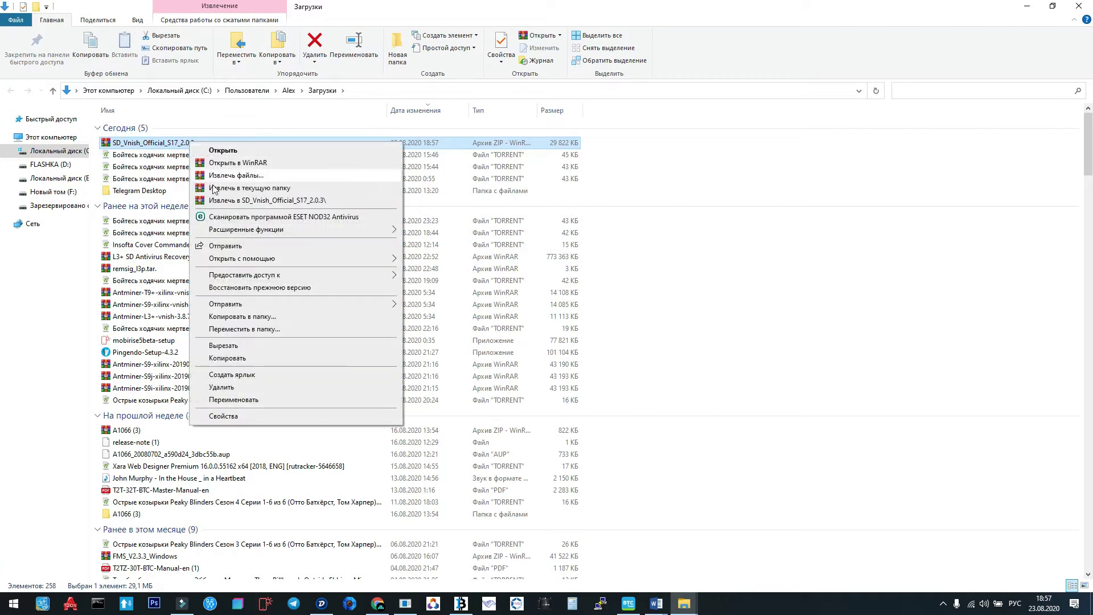
left_click(222, 201)
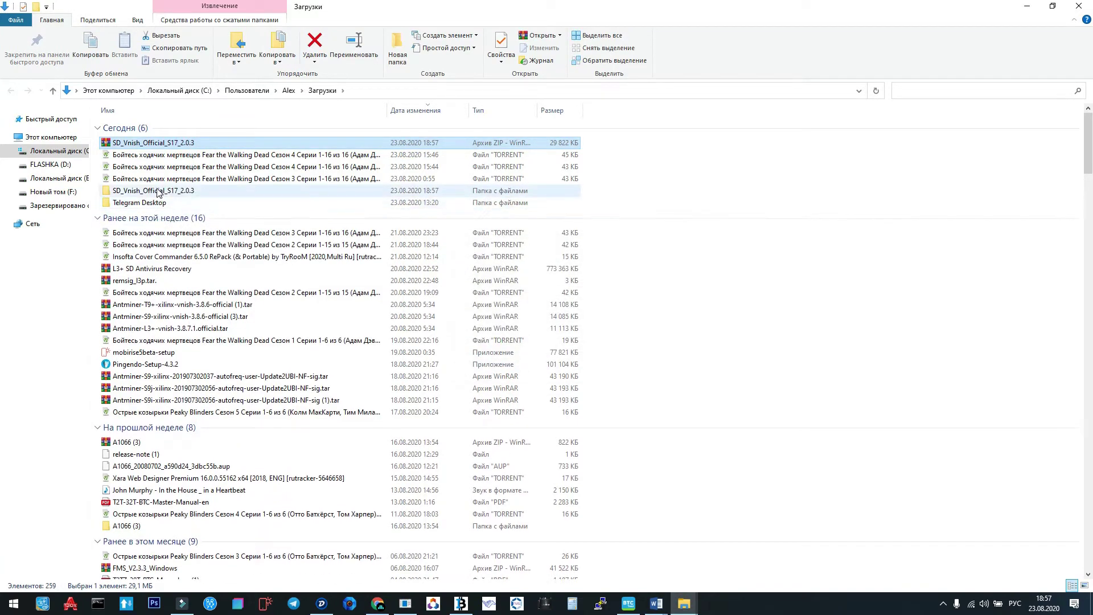
left_click(158, 190)
double_click(158, 192)
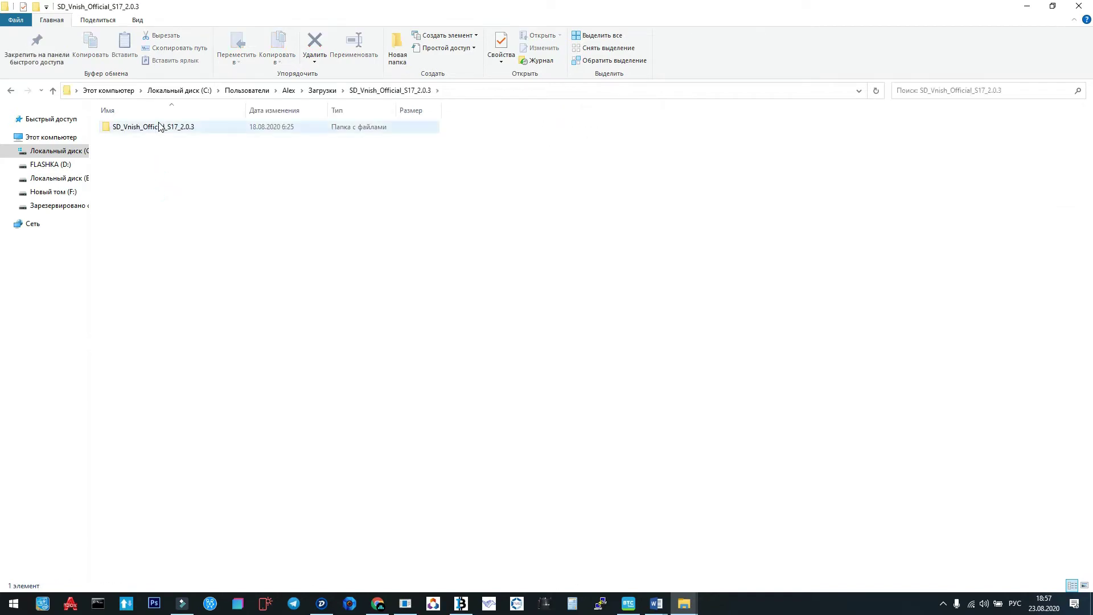
double_click(157, 126)
left_click_drag(107, 187, 183, 124)
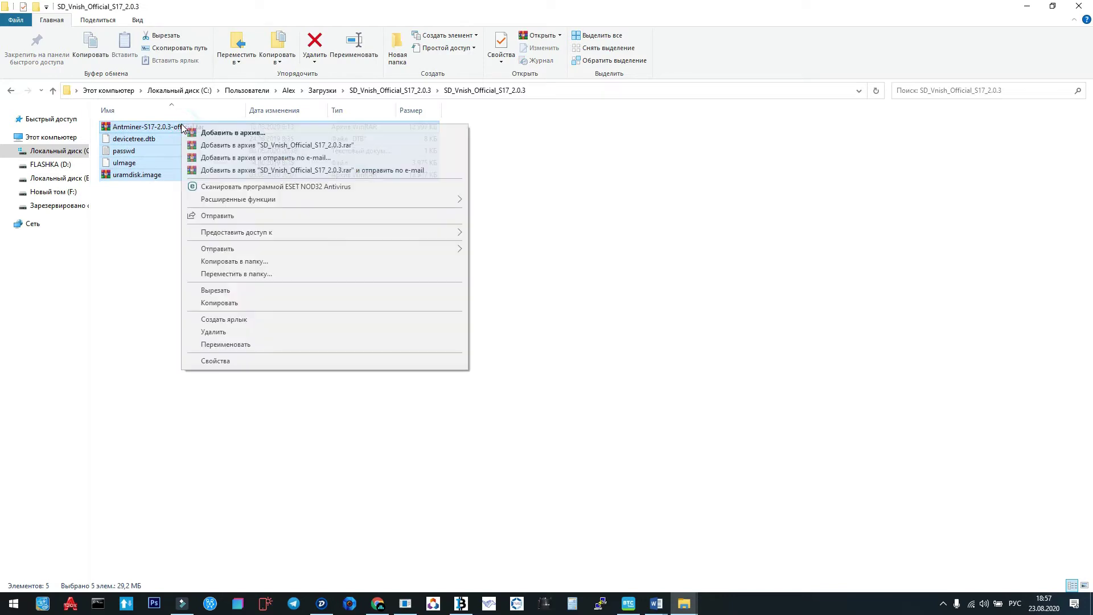
- Copy the five firmware files and paste them onto the FLASHKA (D:) drive
right_click(183, 125)
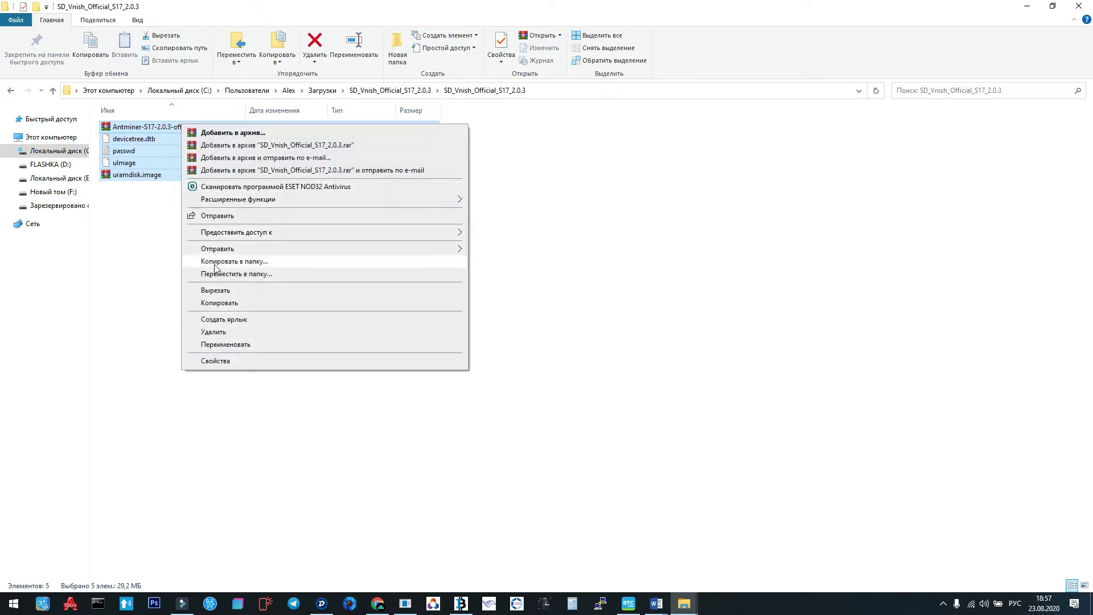
left_click(216, 303)
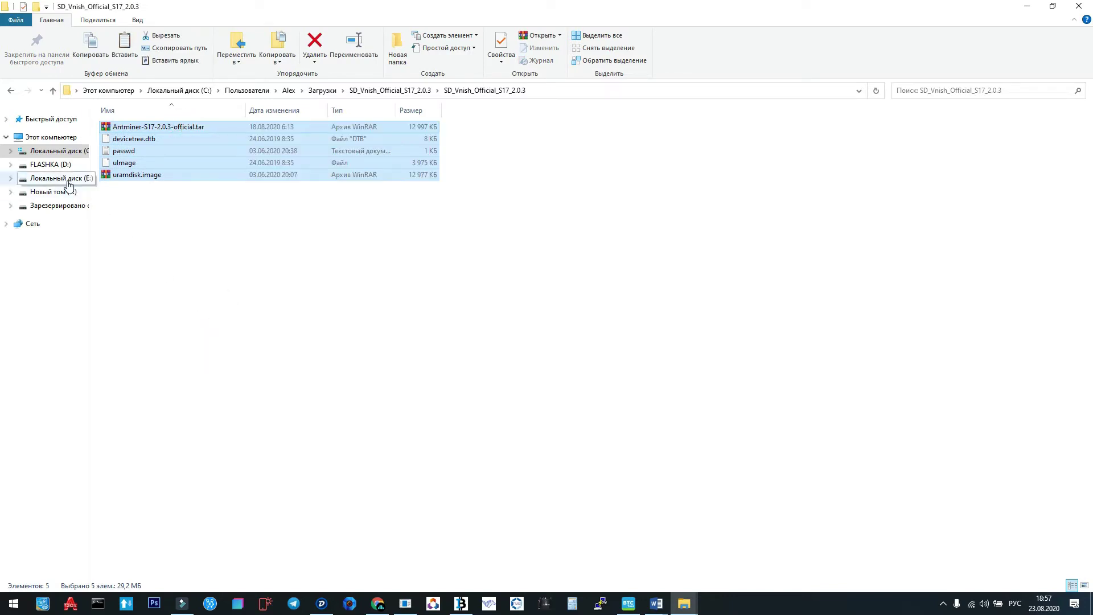
left_click(54, 165)
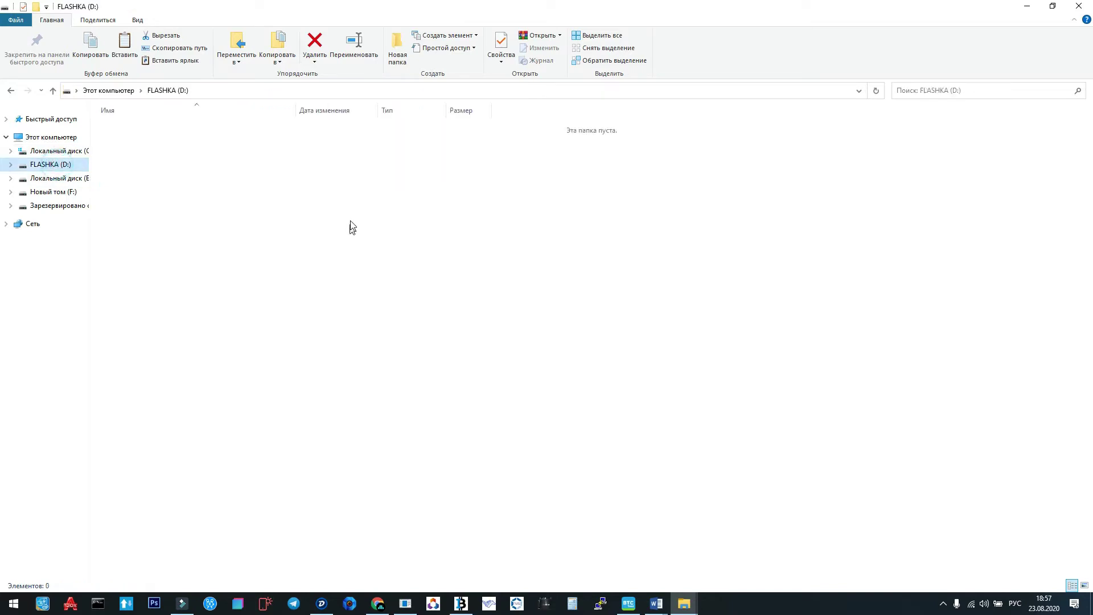
right_click(272, 211)
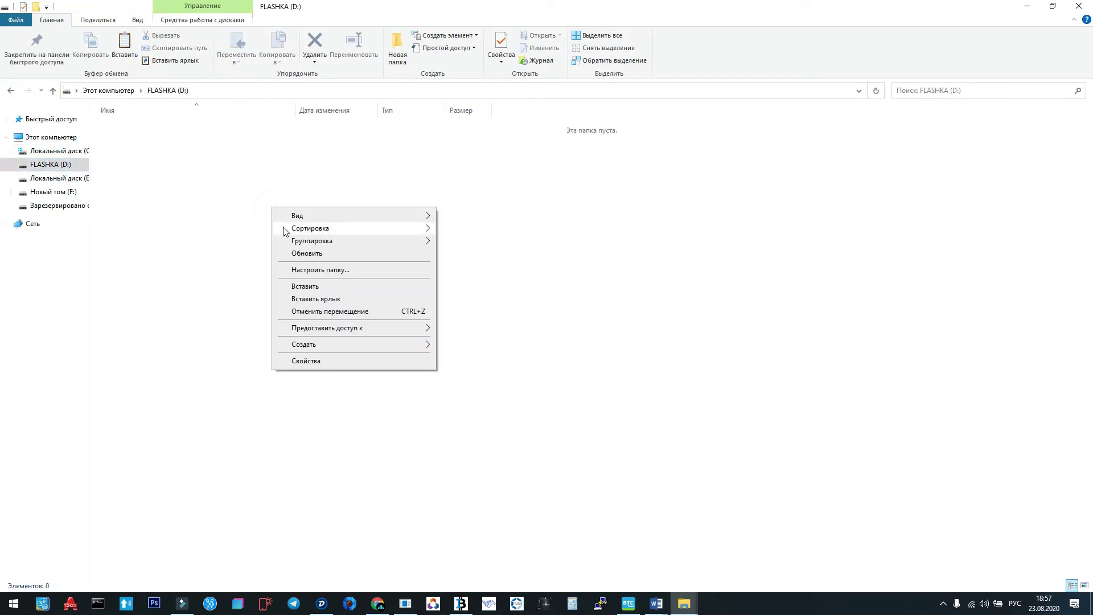
left_click(309, 287)
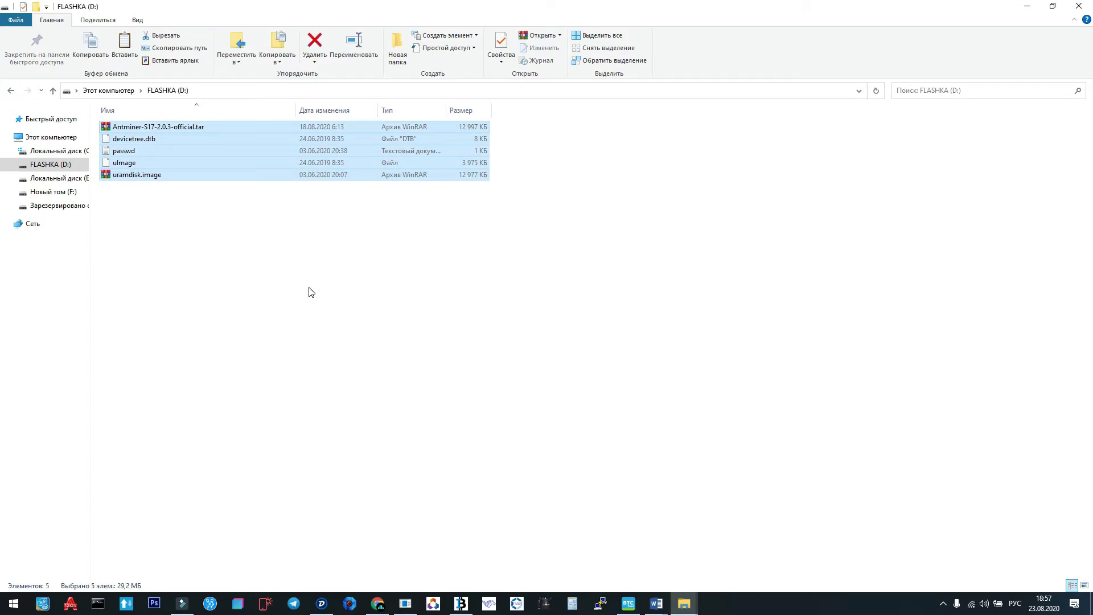
double_click(122, 151)
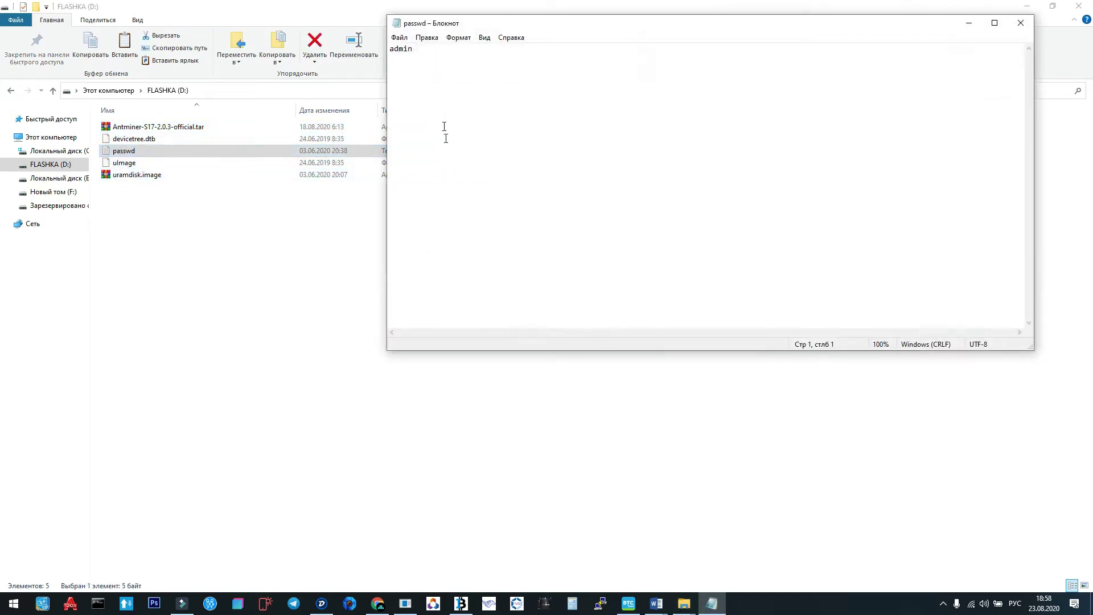
mouse_move(410, 49)
left_mouse_down()
mouse_move(387, 50)
mouse_move(416, 56)
mouse_move(394, 56)
left_mouse_up()
left_click(421, 54)
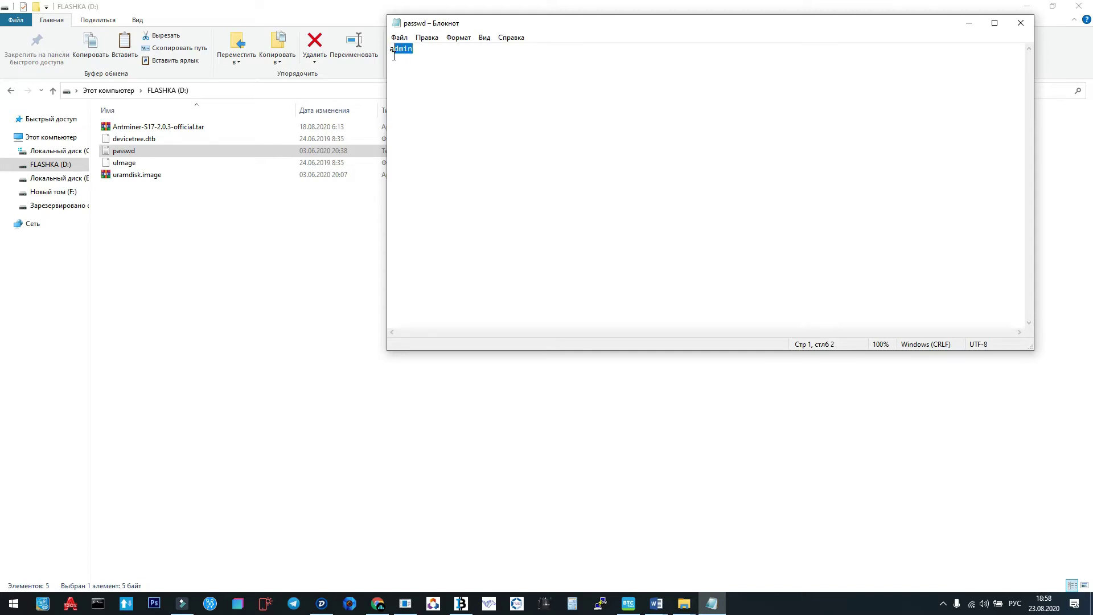
left_click(1022, 23)
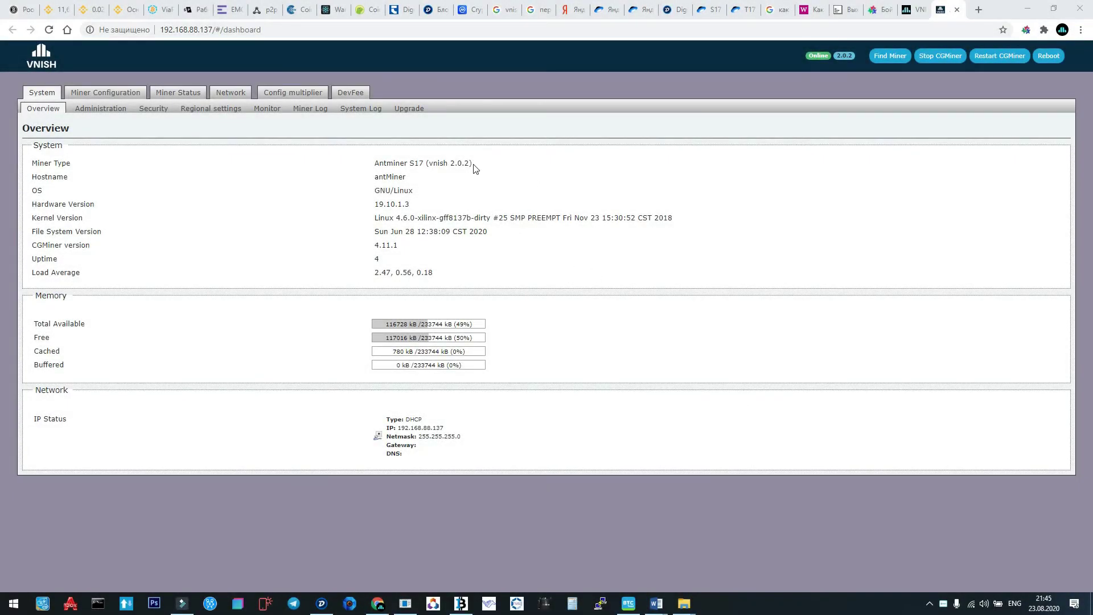
- Note the miner's current 2.0.2 version, then view the Russian vnish.net firmware downloads list
mouse_move(472, 164)
left_mouse_down()
mouse_move(429, 166)
mouse_move(468, 166)
left_mouse_up()
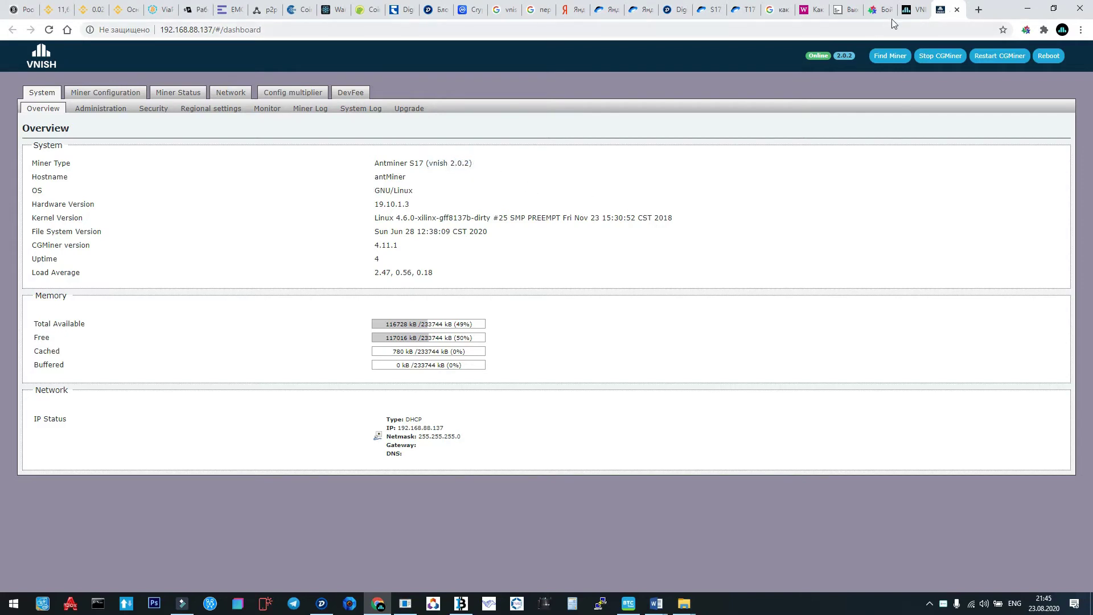
left_click(908, 10)
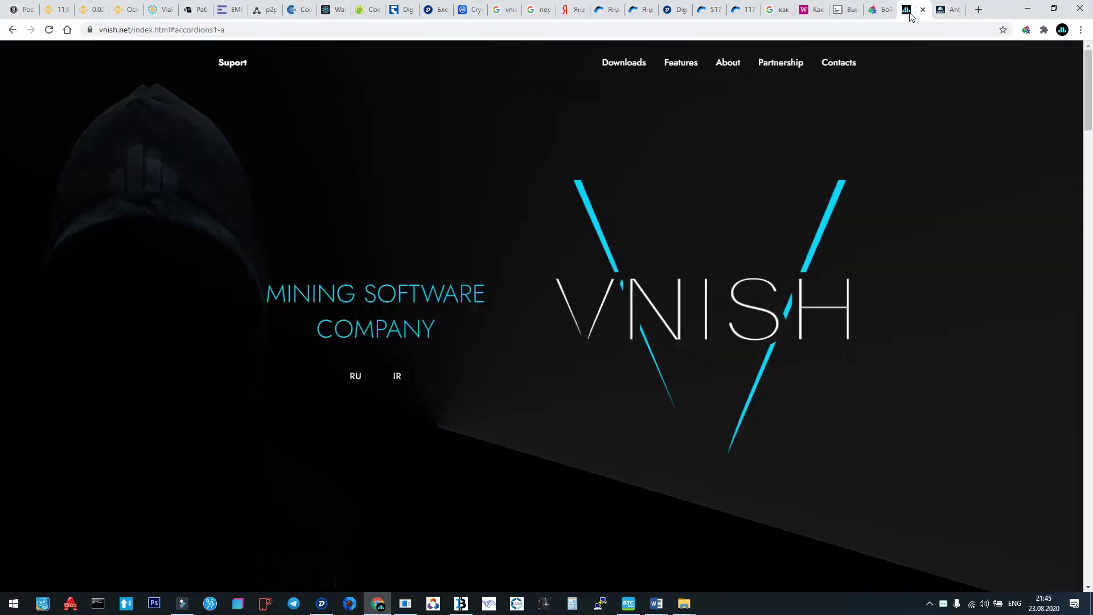
left_click(356, 385)
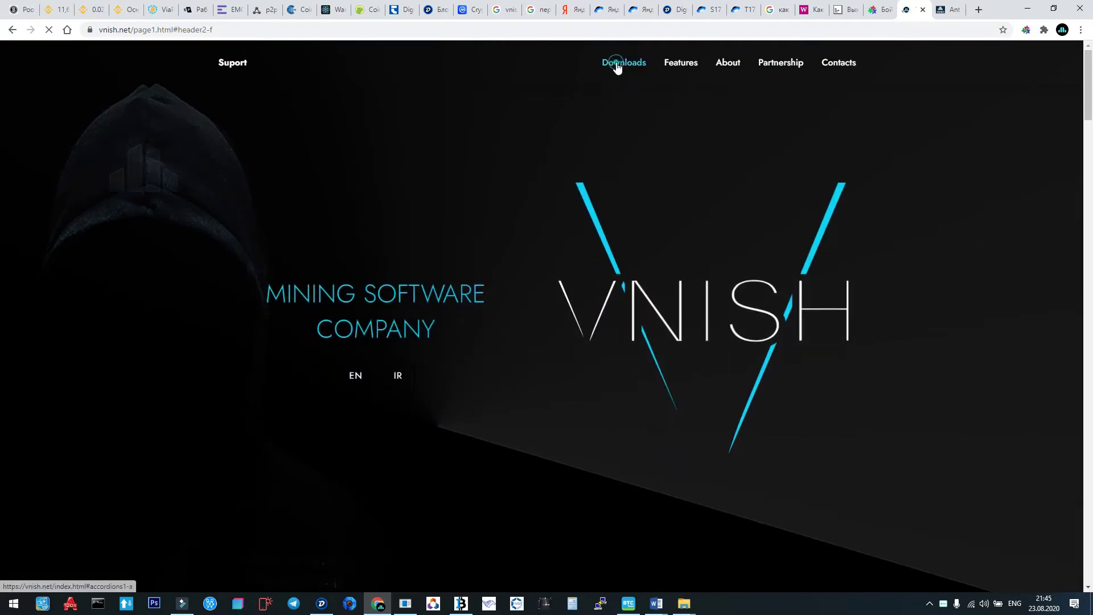
scroll(503, 348, "down", 5)
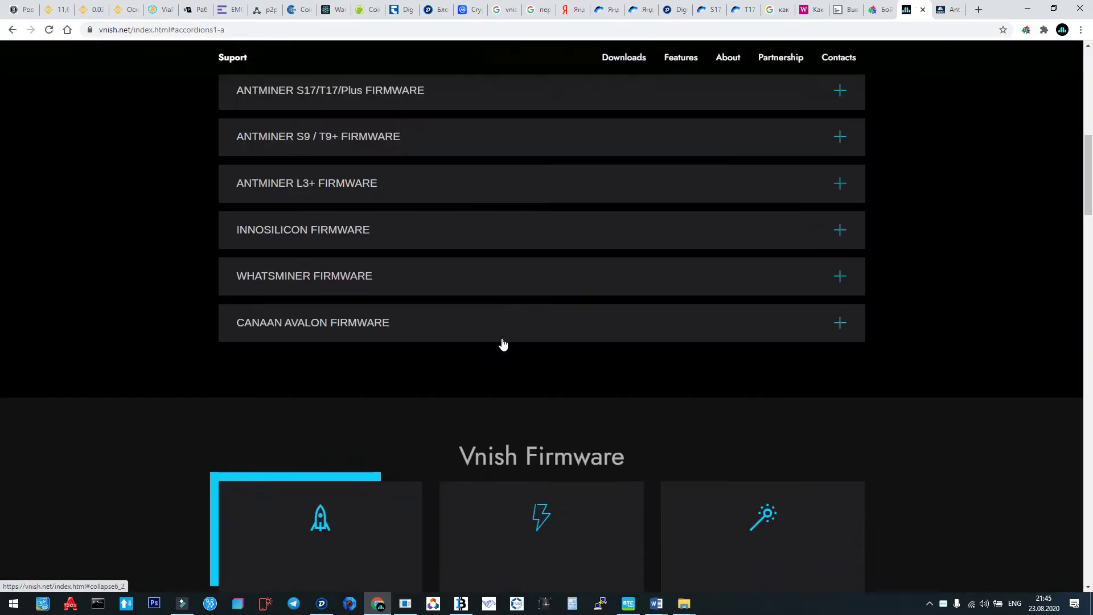
scroll(503, 344, "up", 8)
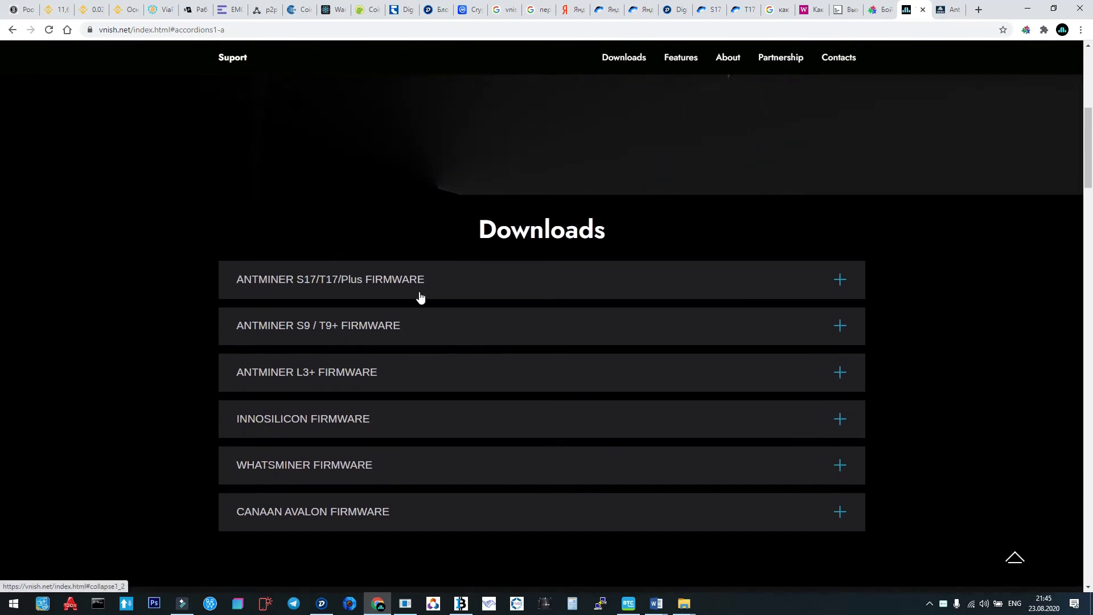
- Download WEB-Vnish-S17-2.0.3-official.tar.gz from the Antminer S17 repository
left_click(417, 288)
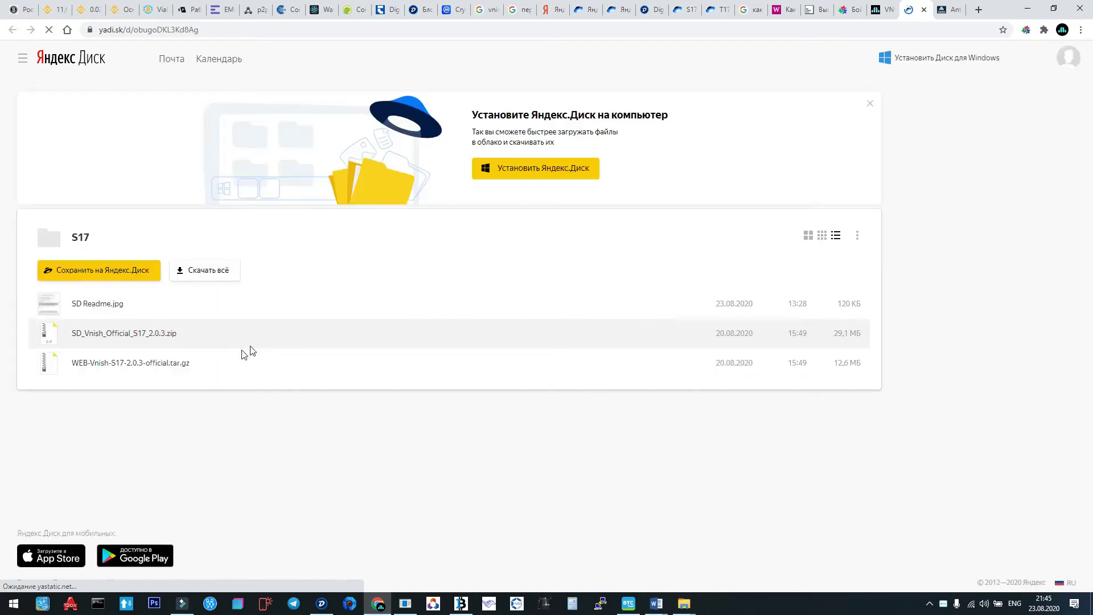
left_click(127, 365)
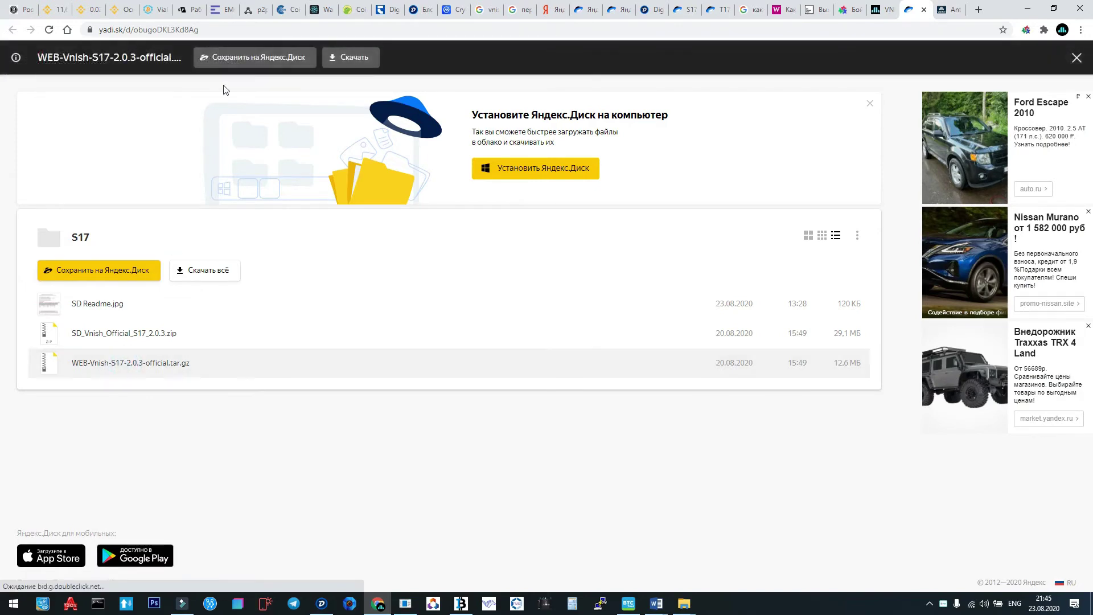
left_click(350, 58)
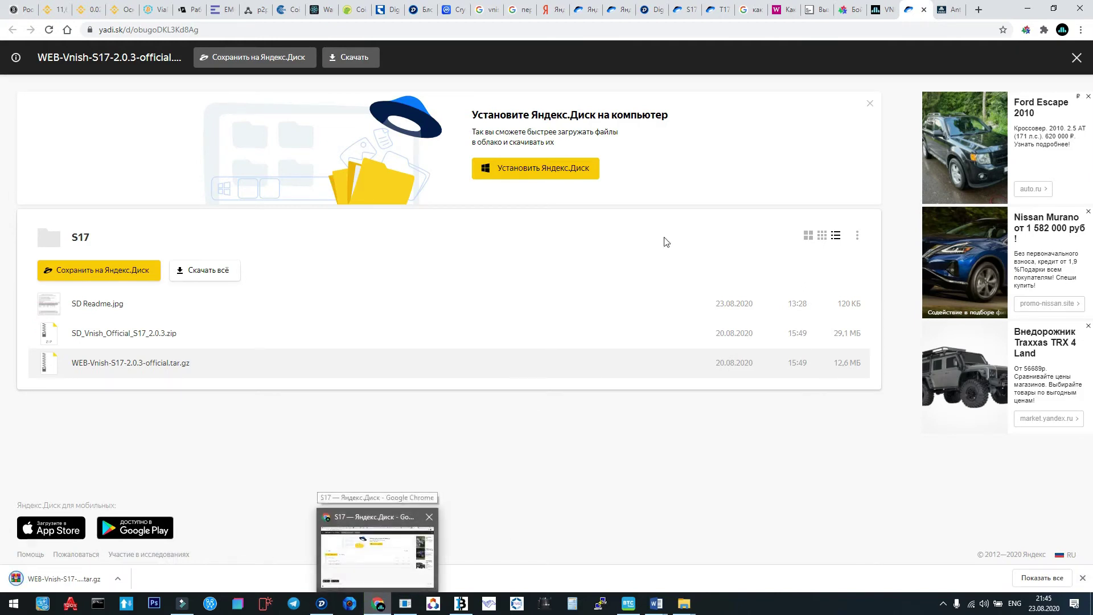
- On the Upgrade page, load WEB-Vnish-S17-2.0.3-official.tar from Загрузки and start Flash firmware
left_click(948, 10)
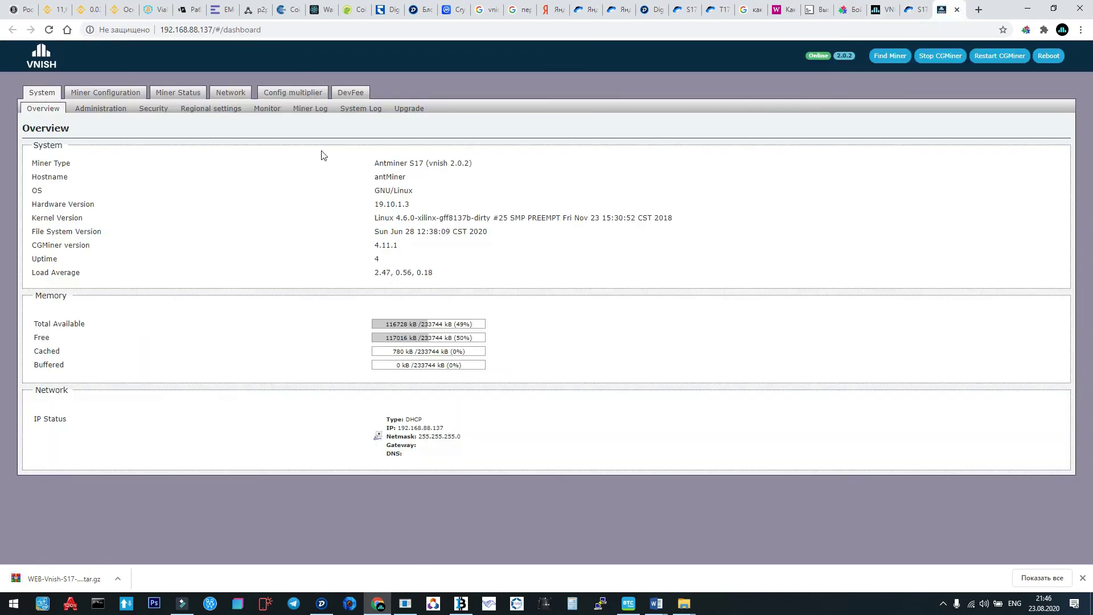
left_click(417, 109)
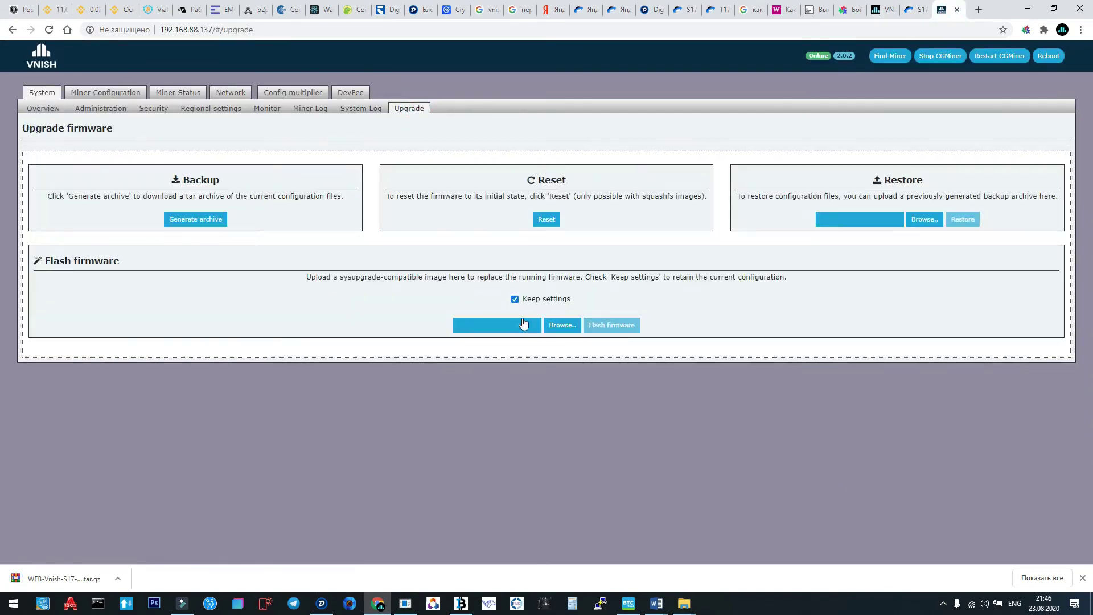
left_click(561, 330)
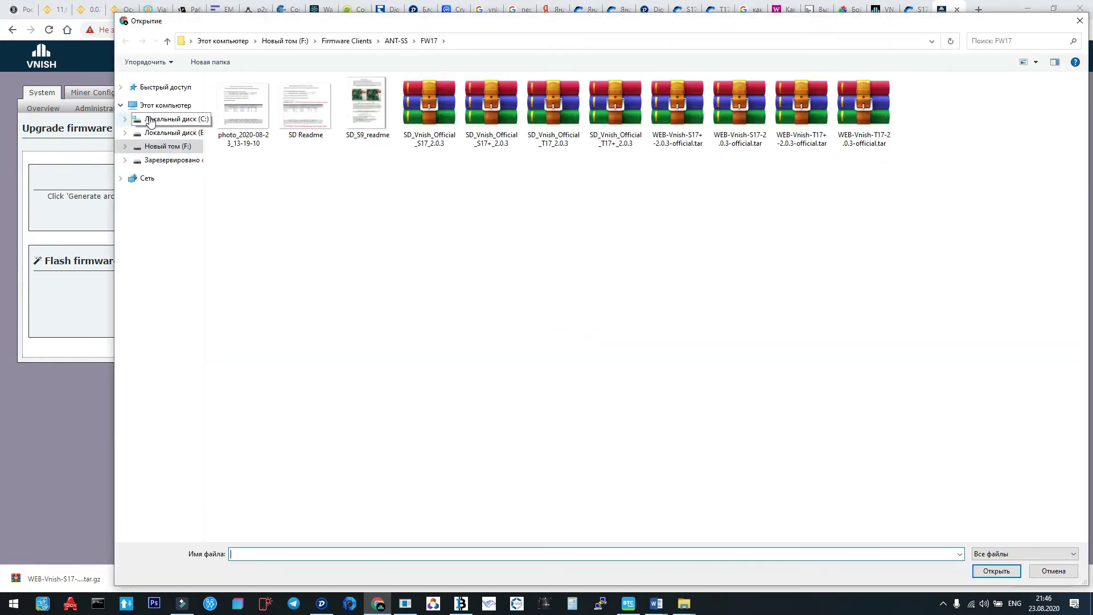
left_click(151, 118)
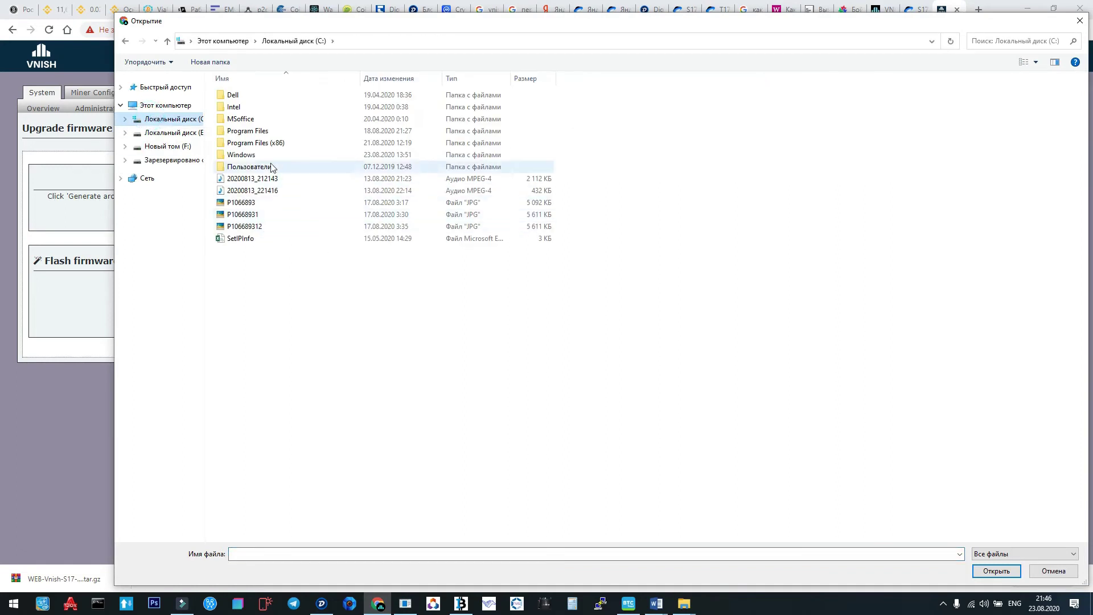
left_click(245, 168)
double_click(245, 169)
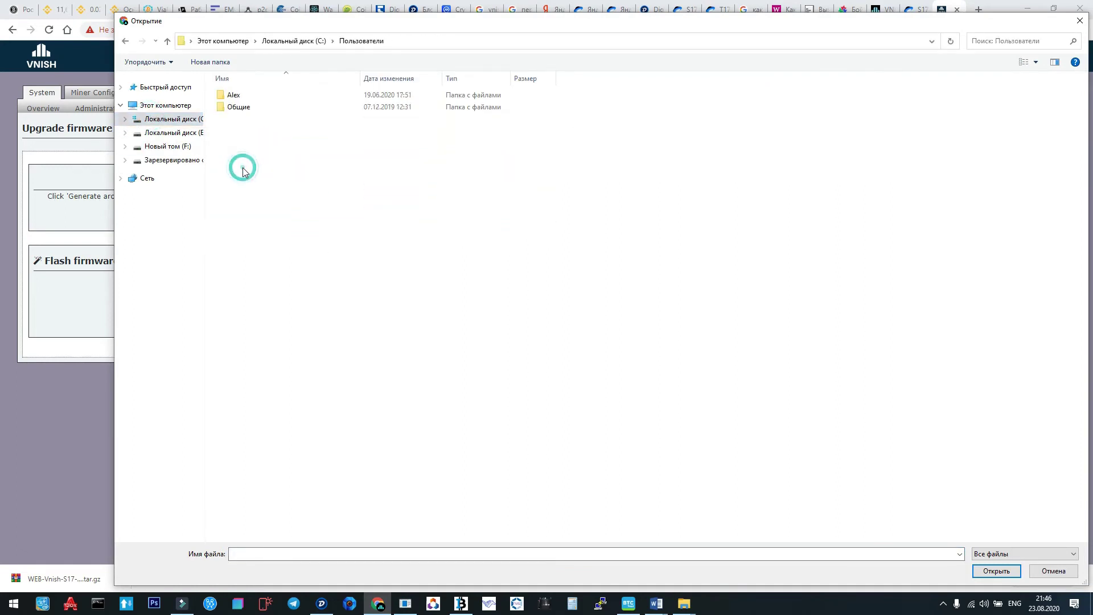
double_click(245, 97)
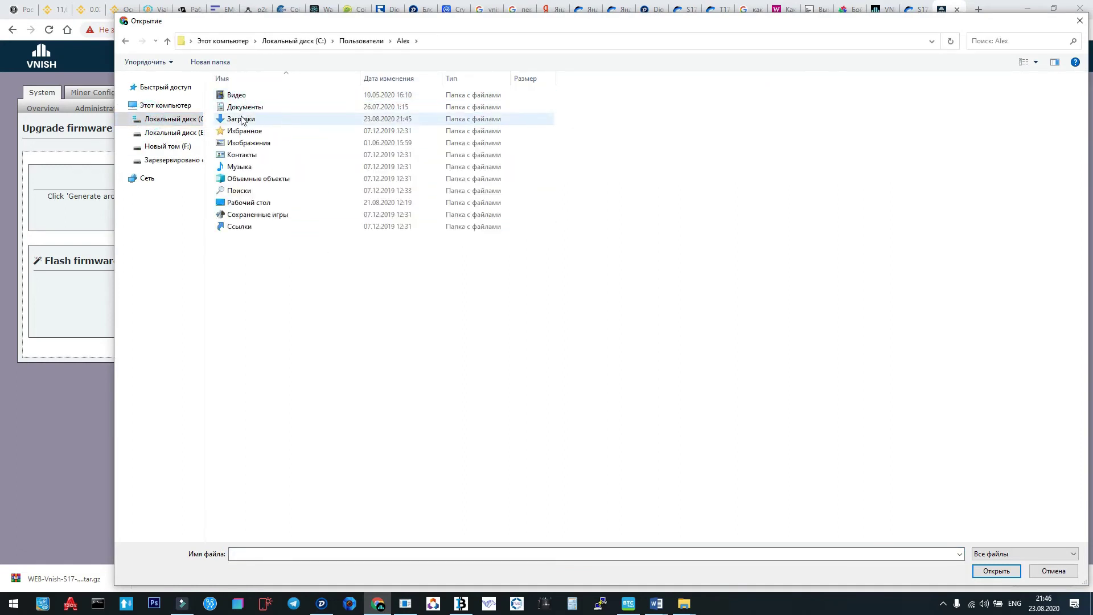
double_click(242, 120)
left_click(275, 110)
double_click(275, 111)
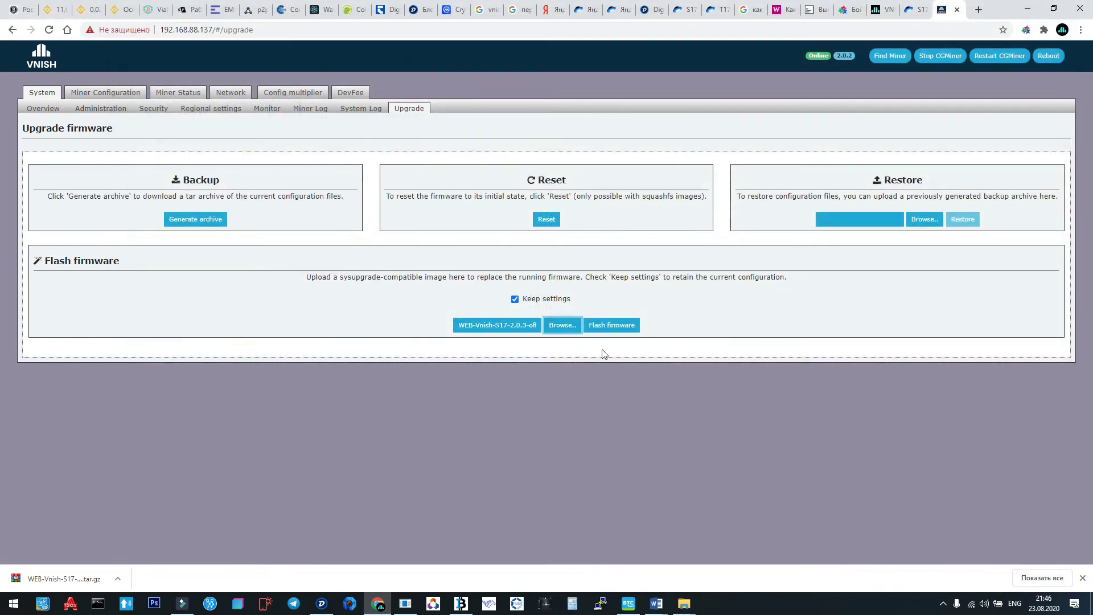
left_click(609, 327)
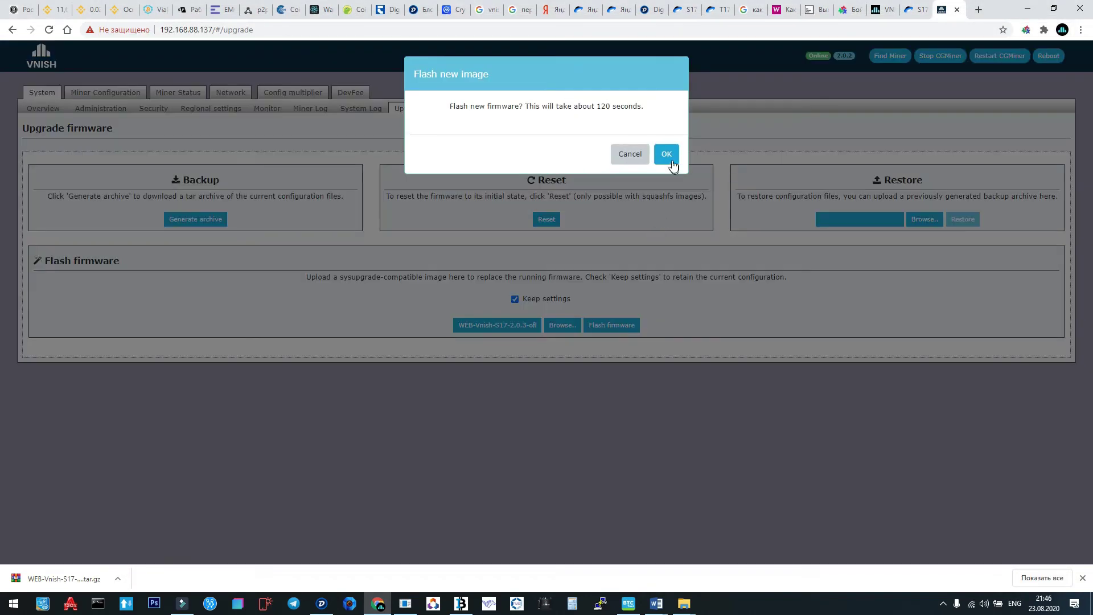
- Confirm flashing and wait for the miner to reboot into vnish 2.0.3
left_click(665, 155)
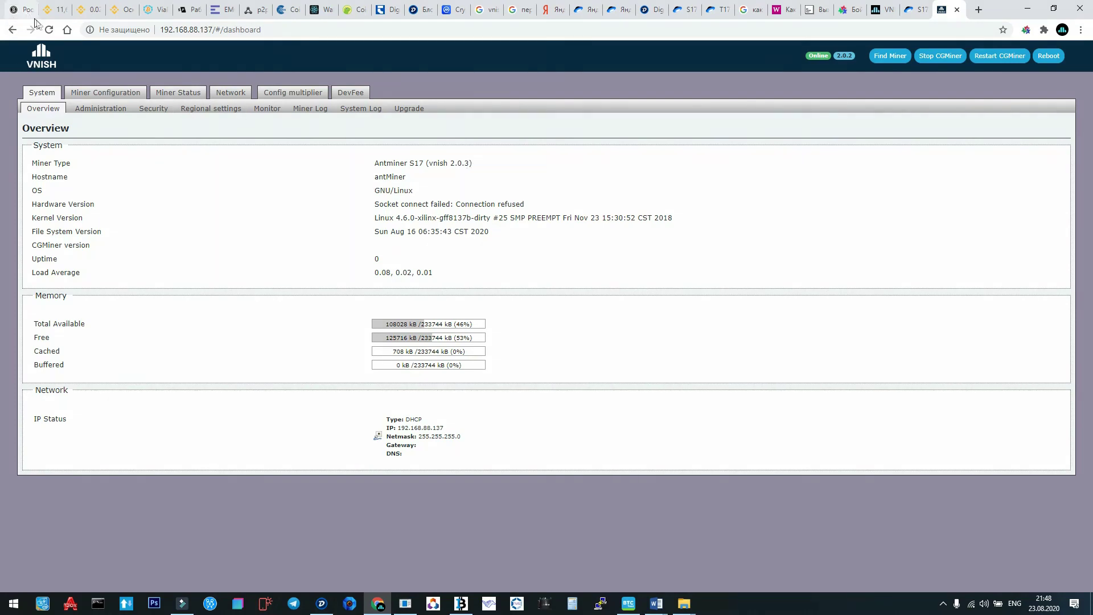
- Reload the dashboard so the header version also reads 2.0.3
left_click(48, 30)
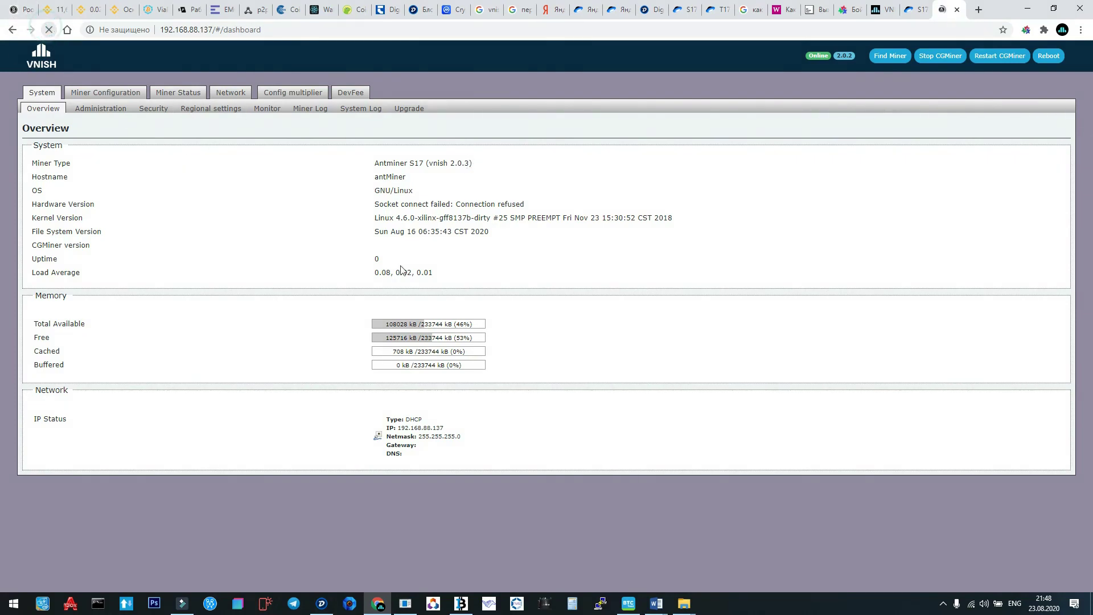